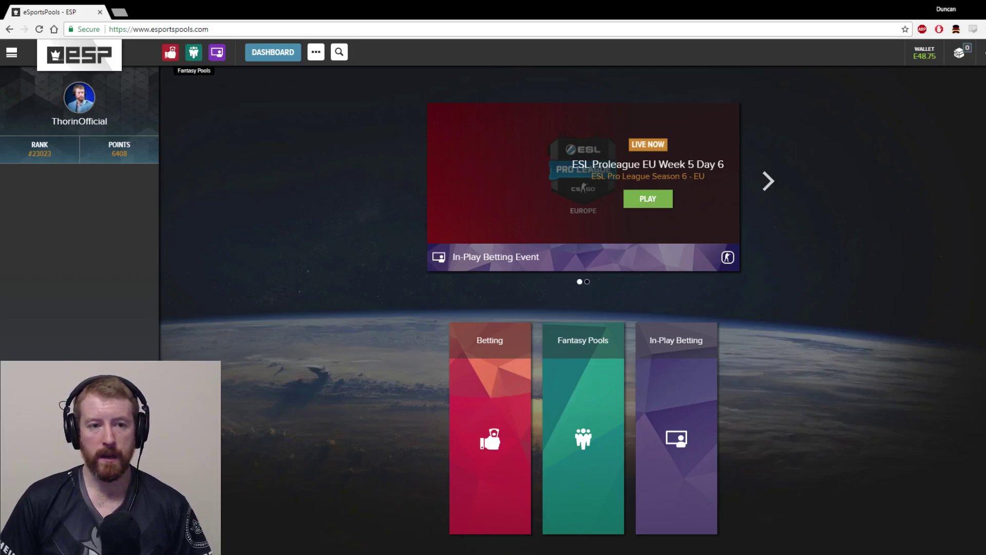
# Open Thorin's Exclusive ELEAGUE Playoffs Pool from the upcoming CS:GO fantasy pools and look over its prizes and participating teams.
pyautogui.click(196, 57)
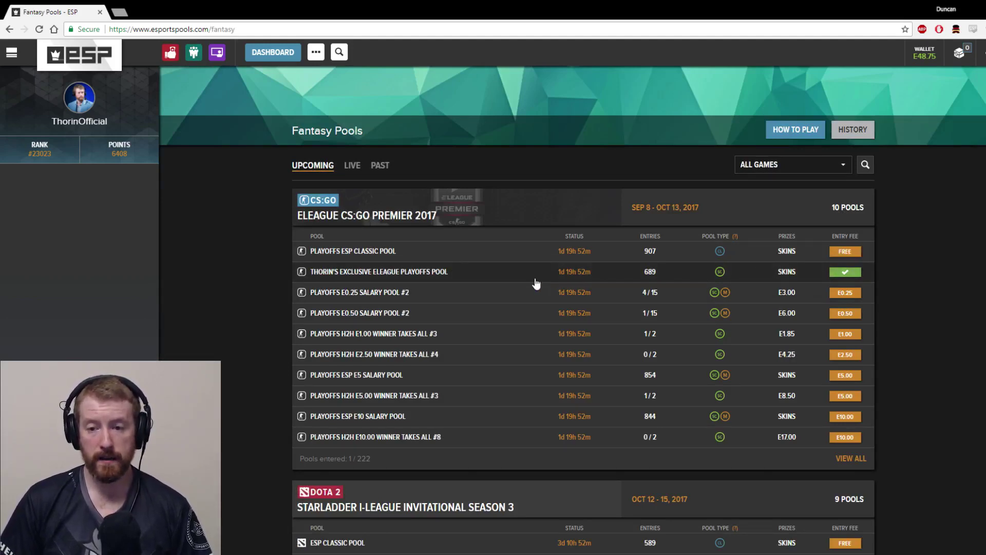
pyautogui.click(465, 272)
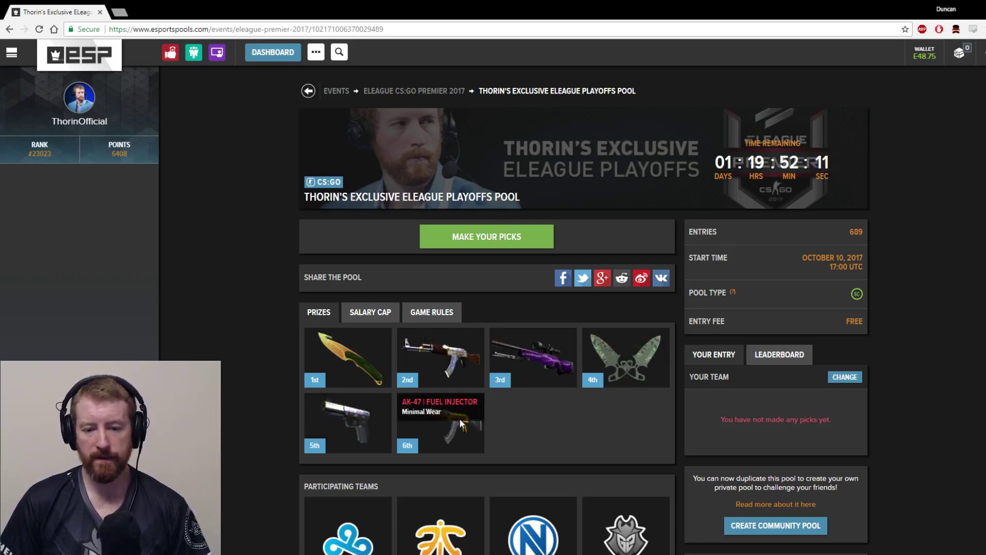
pyautogui.scroll(-3, 510, 398)
pyautogui.scroll(3, 572, 282)
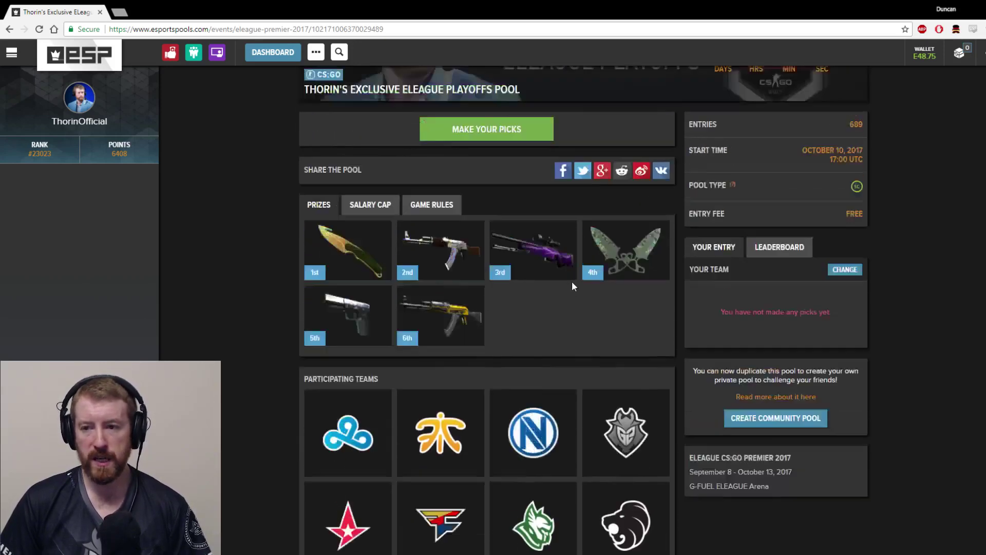
# Open the team picks for the pool and sort the available players by salary, highest first.
pyautogui.click(504, 250)
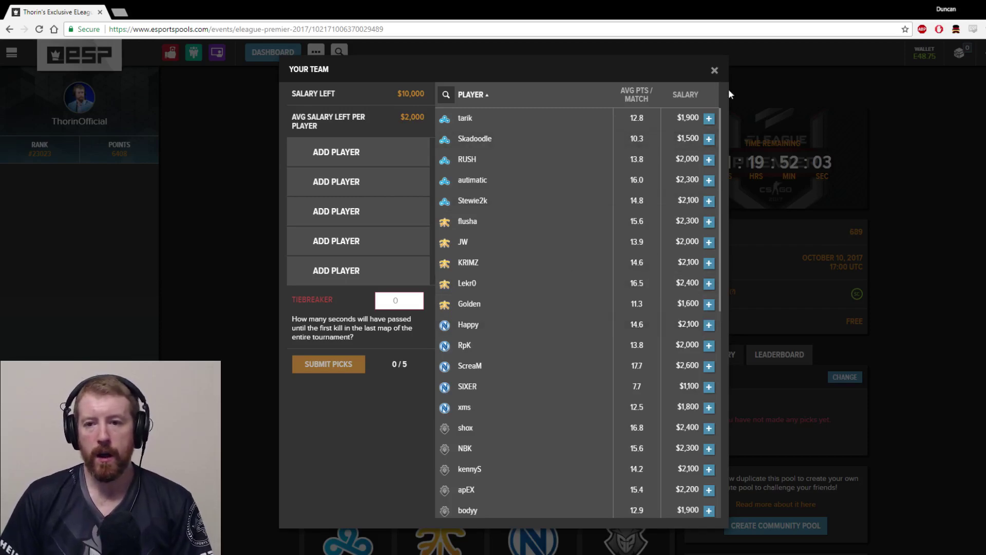
pyautogui.click(711, 69)
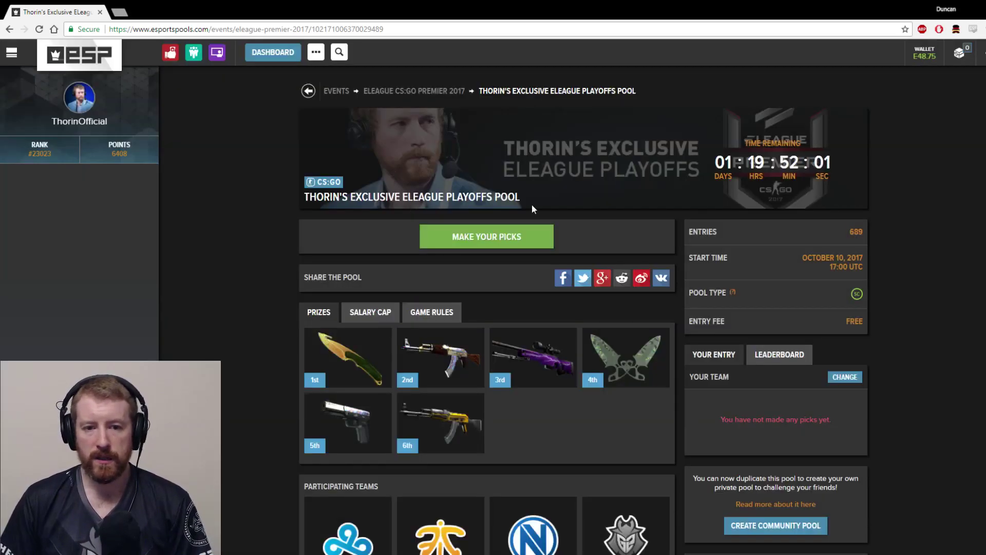
pyautogui.click(483, 251)
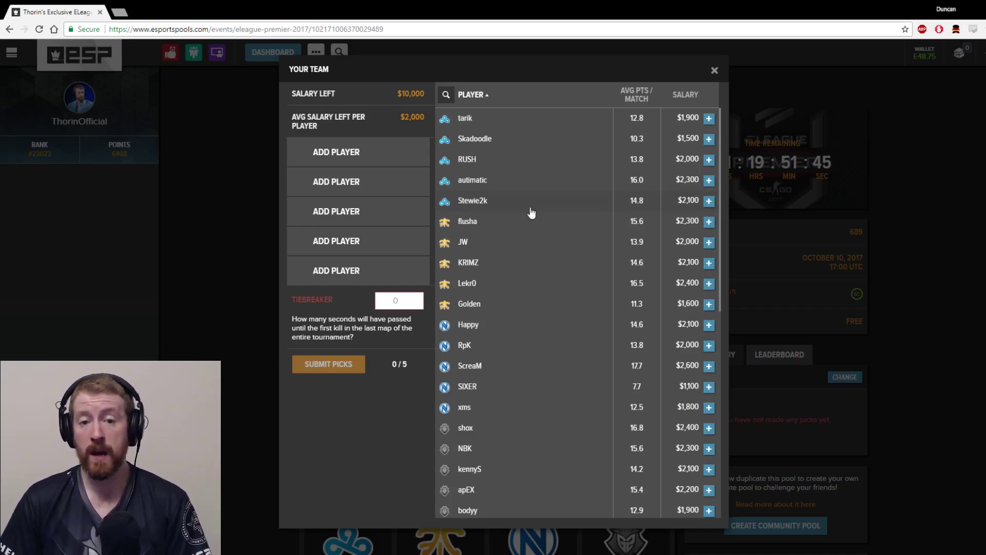
pyautogui.scroll(-3, 572, 257)
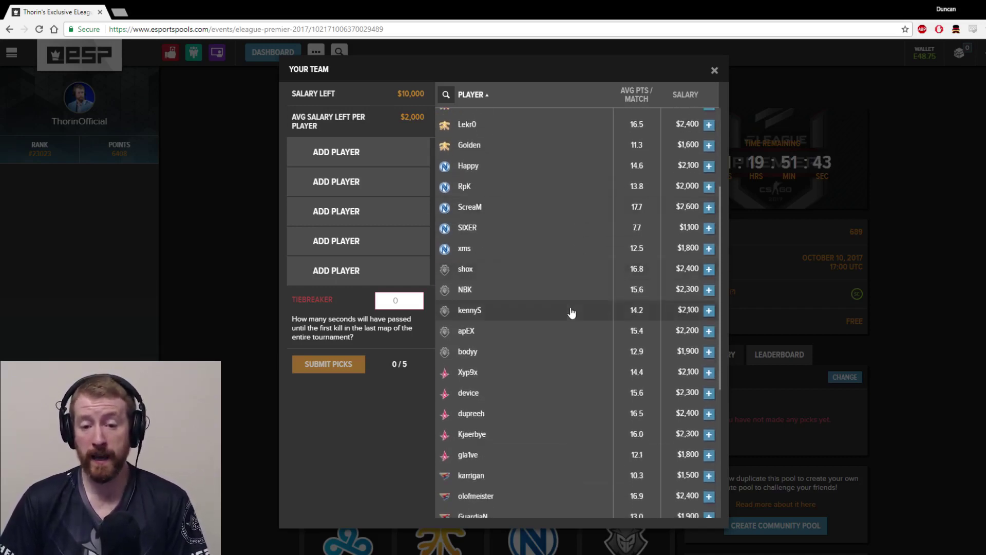
pyautogui.click(685, 95)
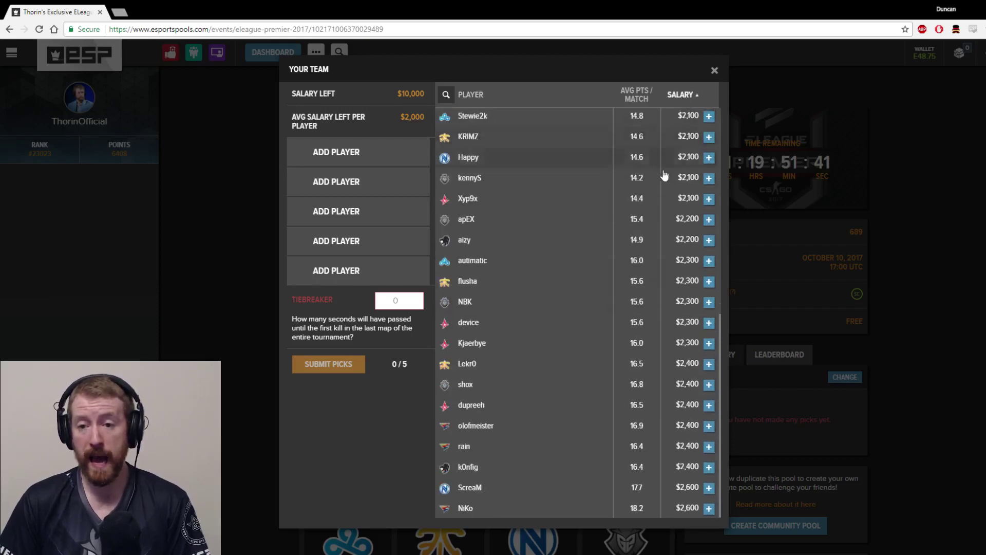
pyautogui.click(683, 96)
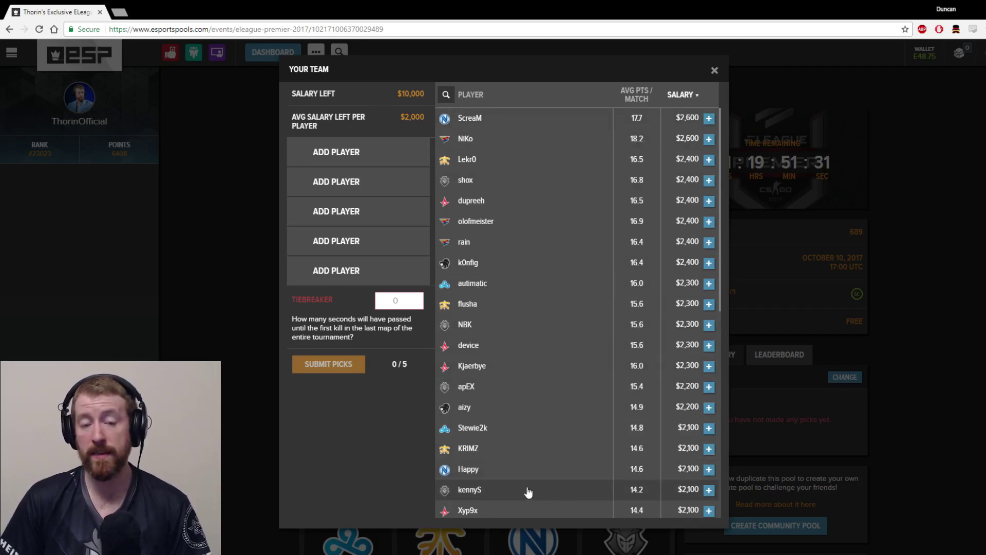
# Add kennyS and GuardiaN to the fantasy team.
pyautogui.click(708, 492)
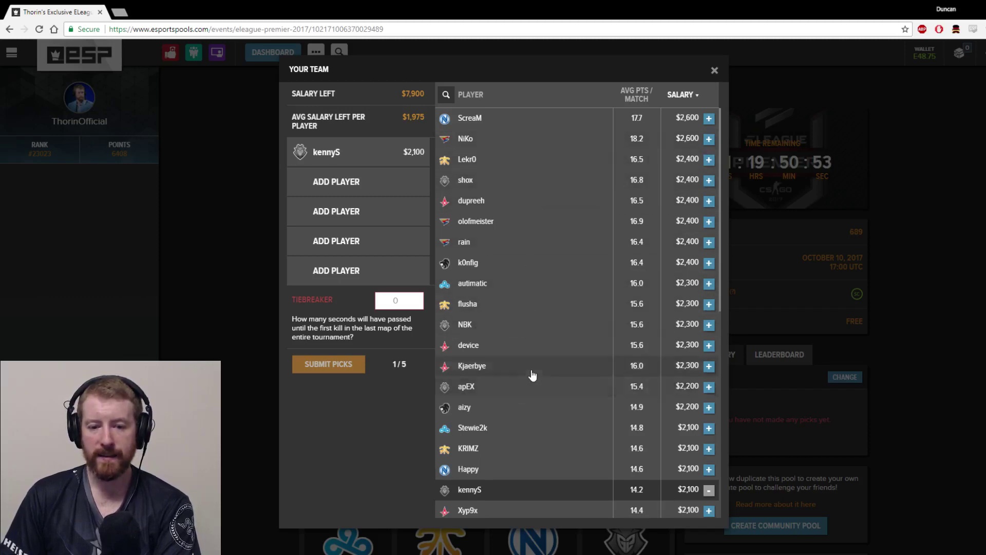
pyautogui.scroll(-5, 519, 363)
pyautogui.scroll(-1, 535, 366)
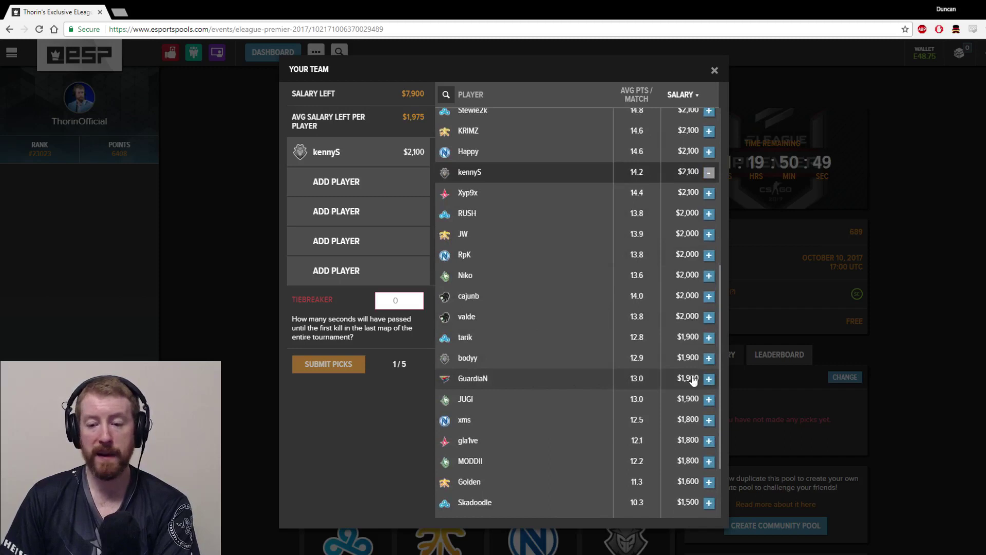
pyautogui.click(709, 380)
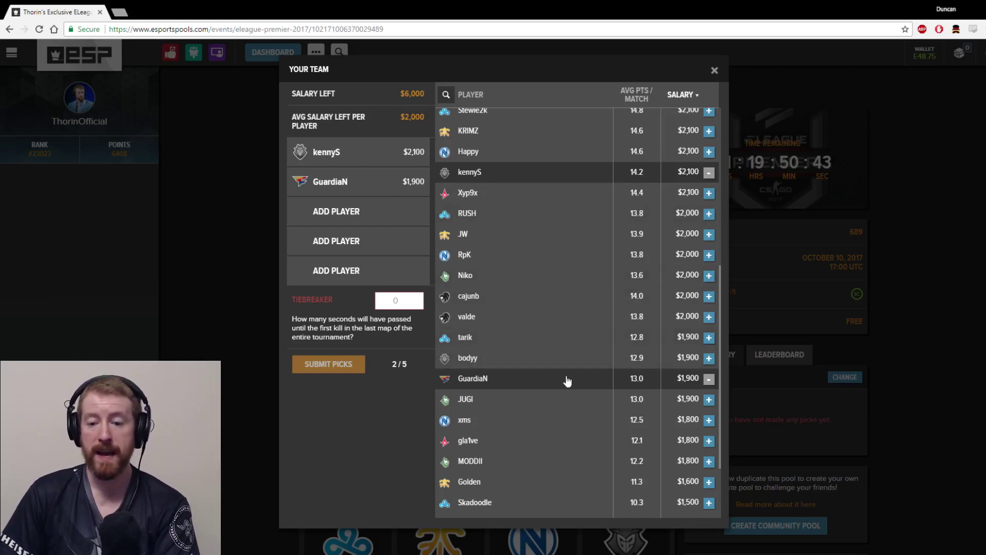
# Compare the mid- and low-salary players and add valde as the third team member.
pyautogui.scroll(-2, 544, 329)
pyautogui.scroll(1, 540, 315)
pyautogui.scroll(-1, 539, 316)
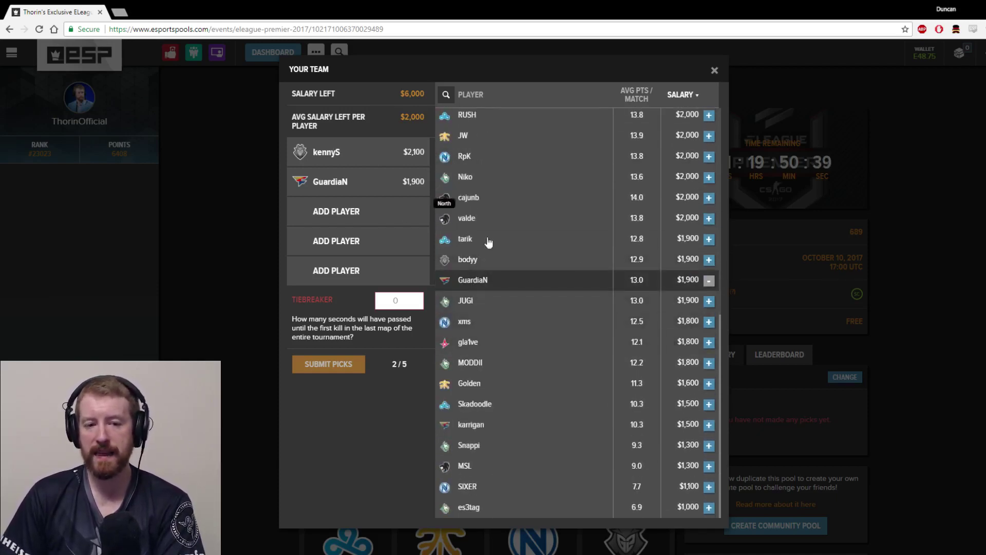
pyautogui.scroll(3, 559, 331)
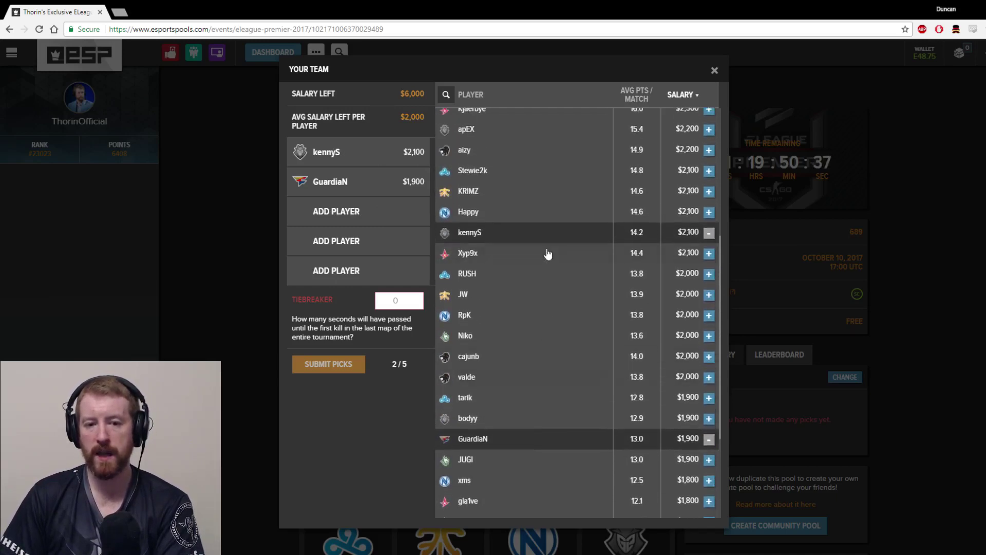
pyautogui.scroll(-3, 538, 265)
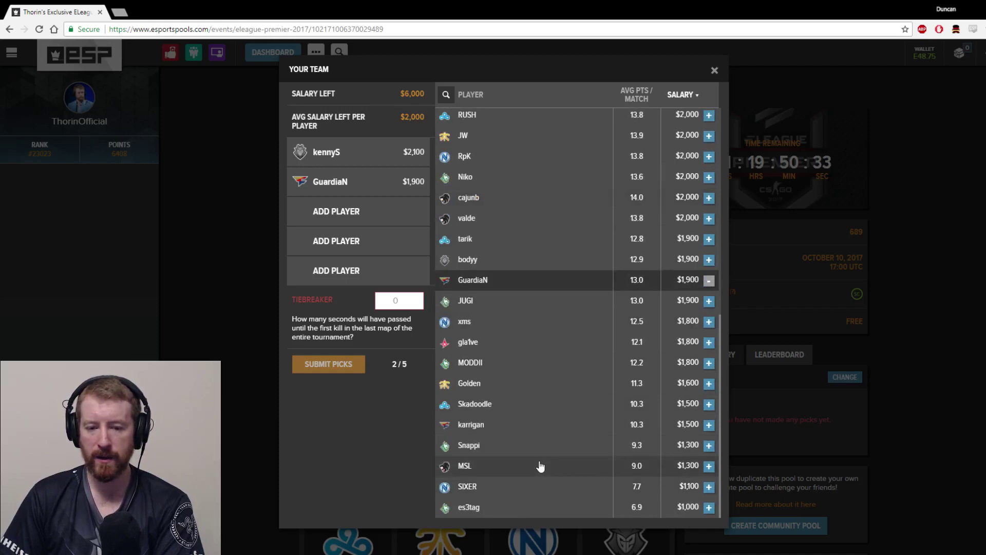
pyautogui.scroll(1, 532, 466)
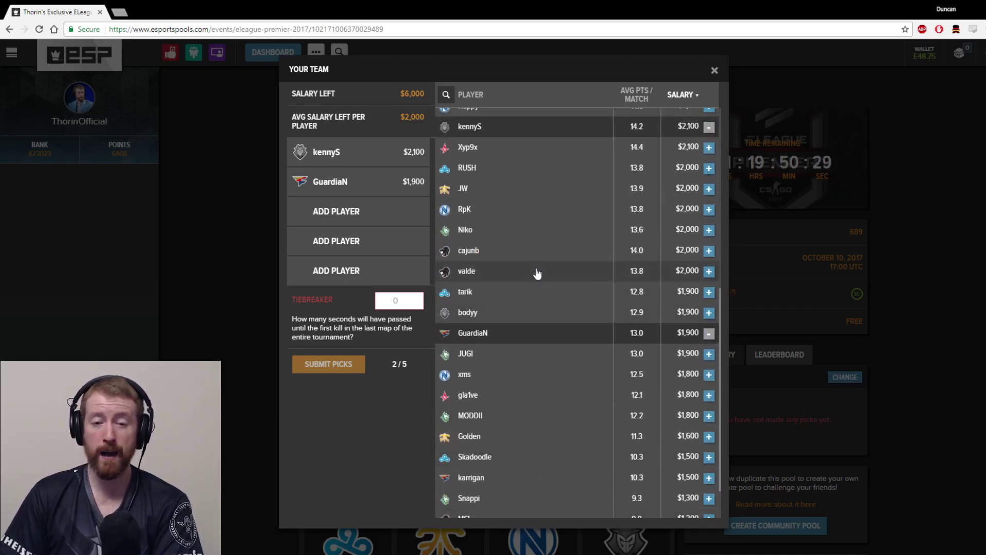
pyautogui.scroll(4, 537, 275)
pyautogui.scroll(-5, 536, 275)
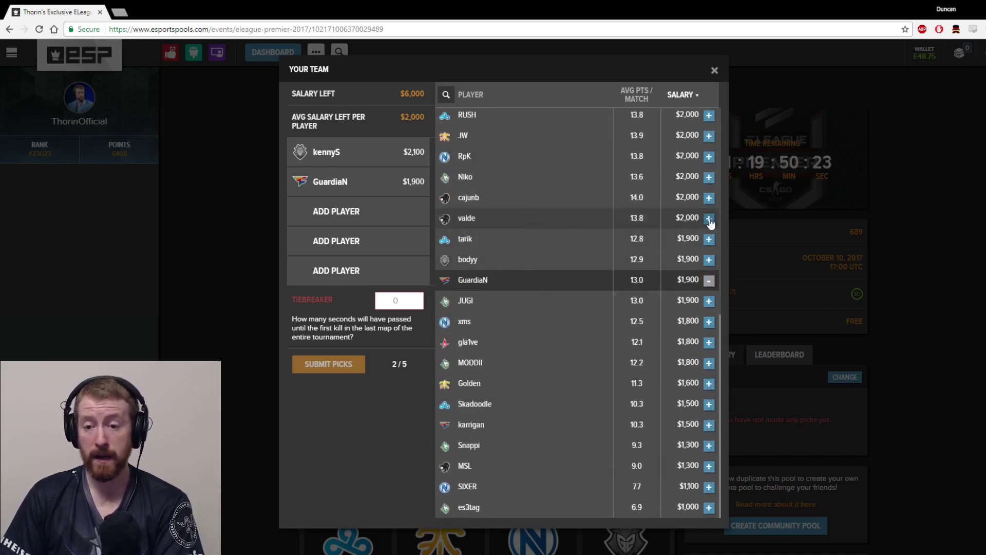
pyautogui.click(709, 218)
# Add apEX to the fantasy team as the fourth pick.
pyautogui.scroll(5, 568, 259)
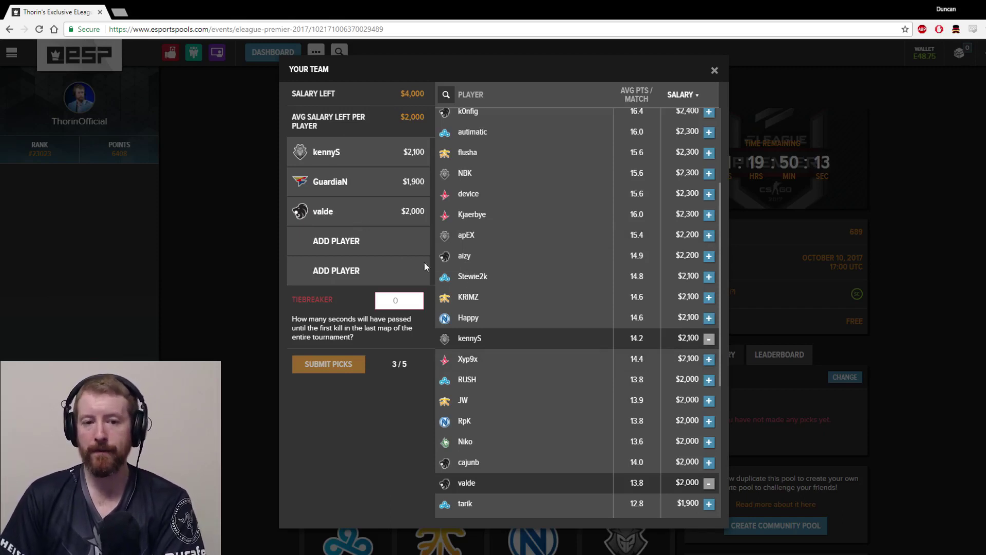
pyautogui.scroll(2, 548, 338)
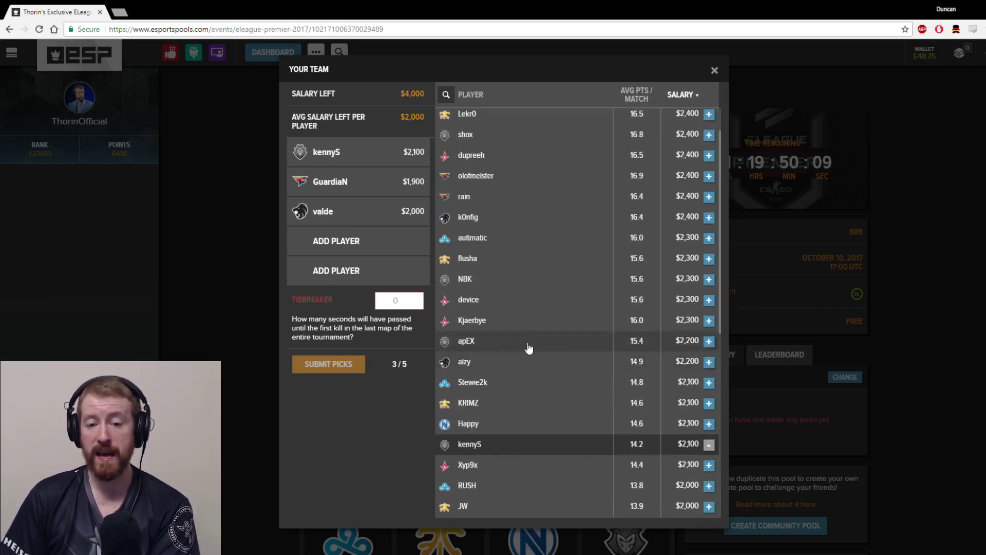
pyautogui.click(709, 342)
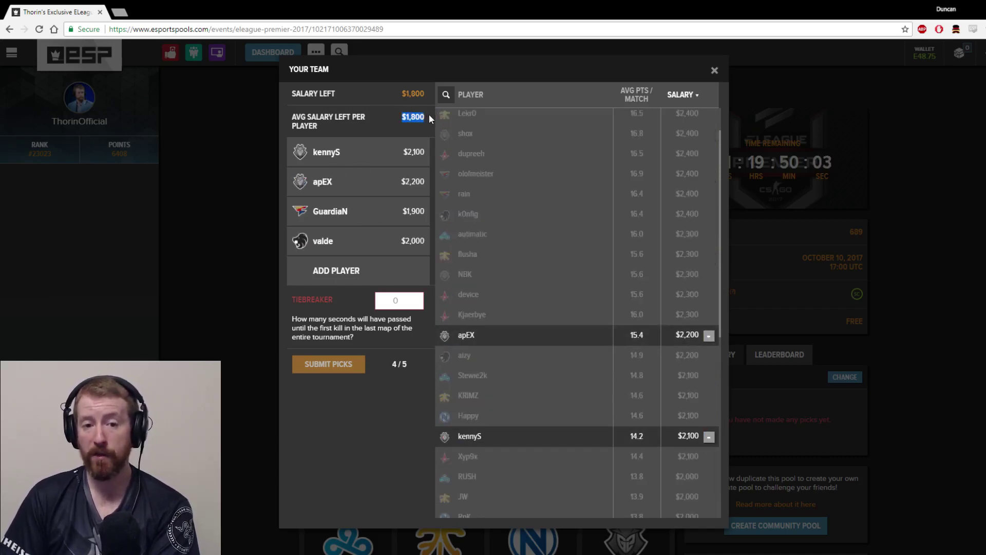
pyautogui.click(572, 340)
pyautogui.scroll(-1, 555, 362)
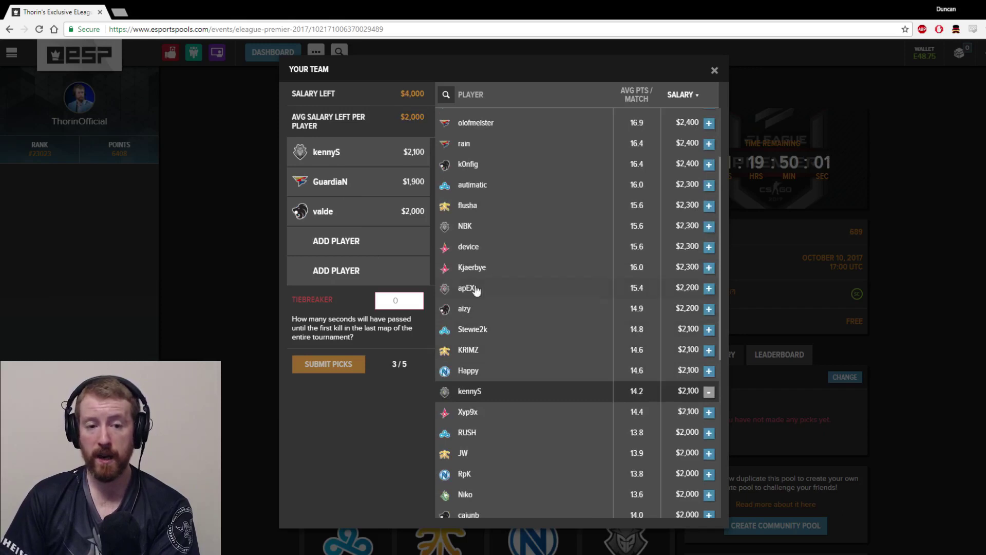
pyautogui.click(519, 286)
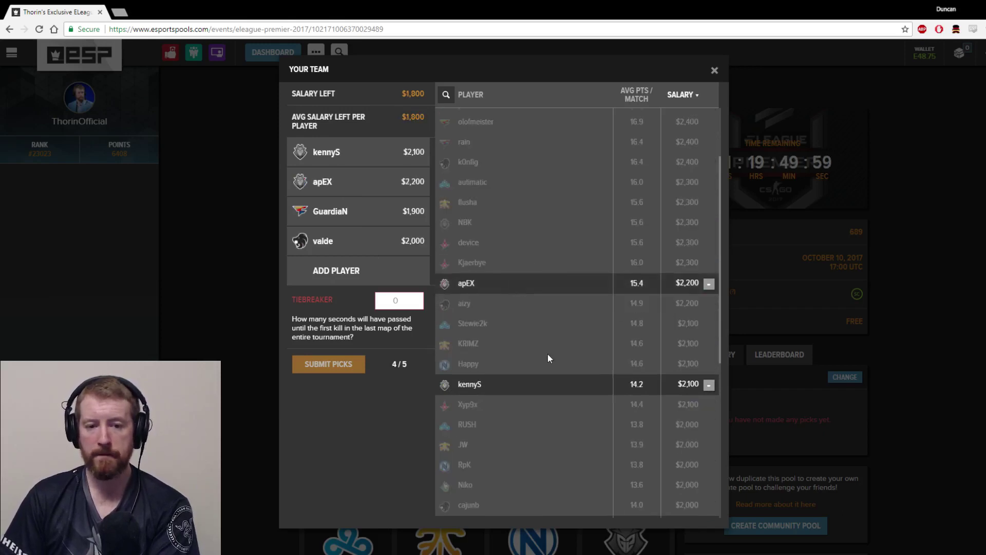
# Fill the last team slot with gla1ve from the players still affordable within the remaining salary.
pyautogui.scroll(-5, 547, 353)
pyautogui.scroll(6, 546, 349)
pyautogui.scroll(-7, 583, 356)
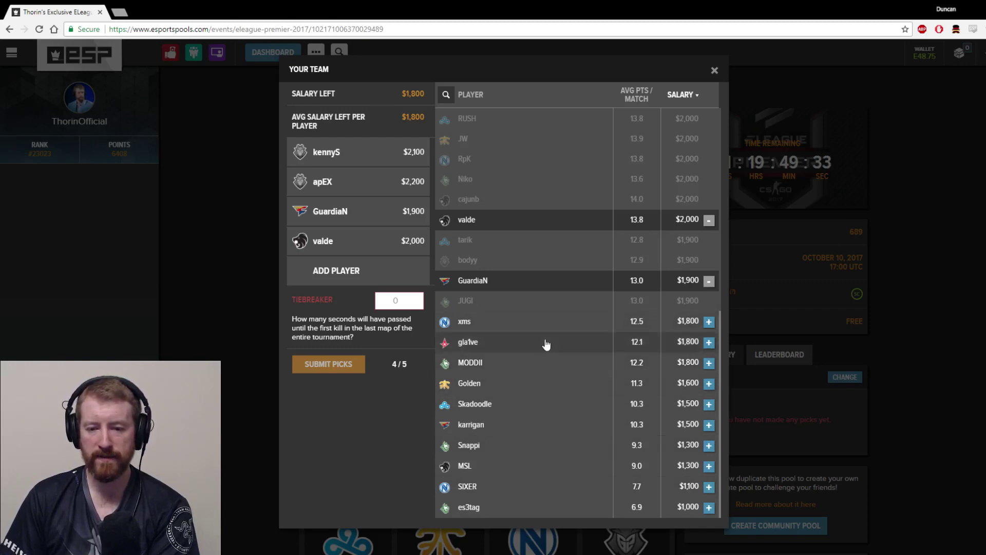
pyautogui.click(709, 342)
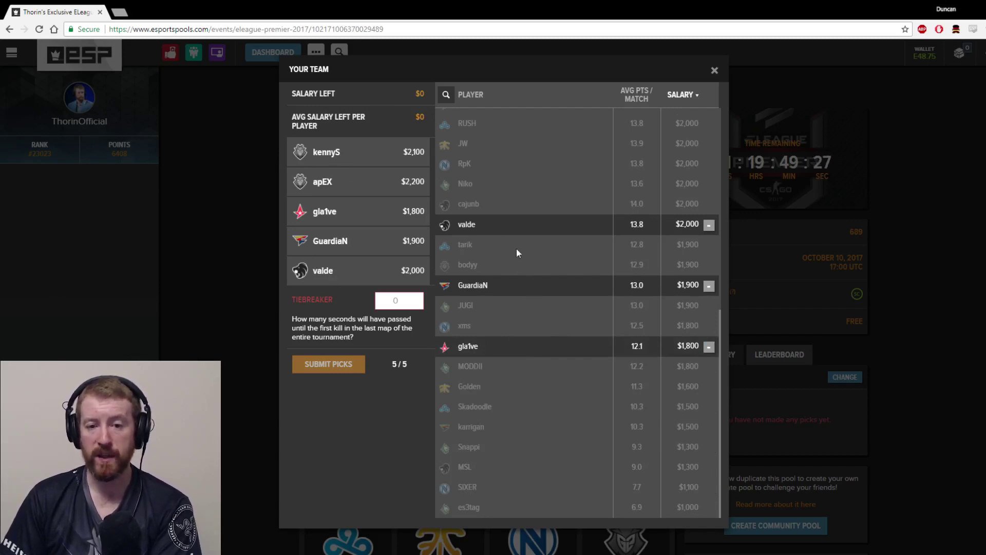
# Review the full player list by salary and average points against the five chosen players.
pyautogui.scroll(8, 548, 314)
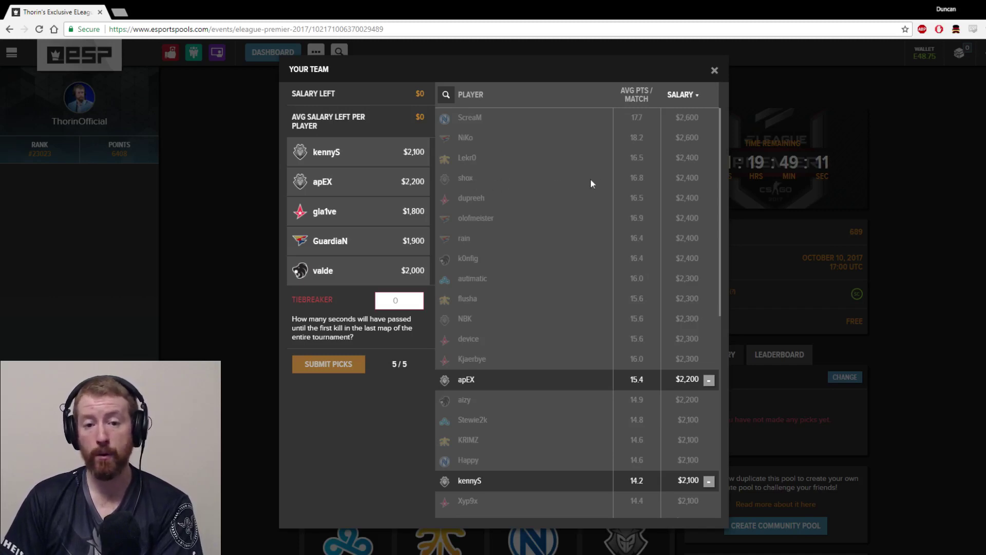
pyautogui.scroll(-1, 524, 204)
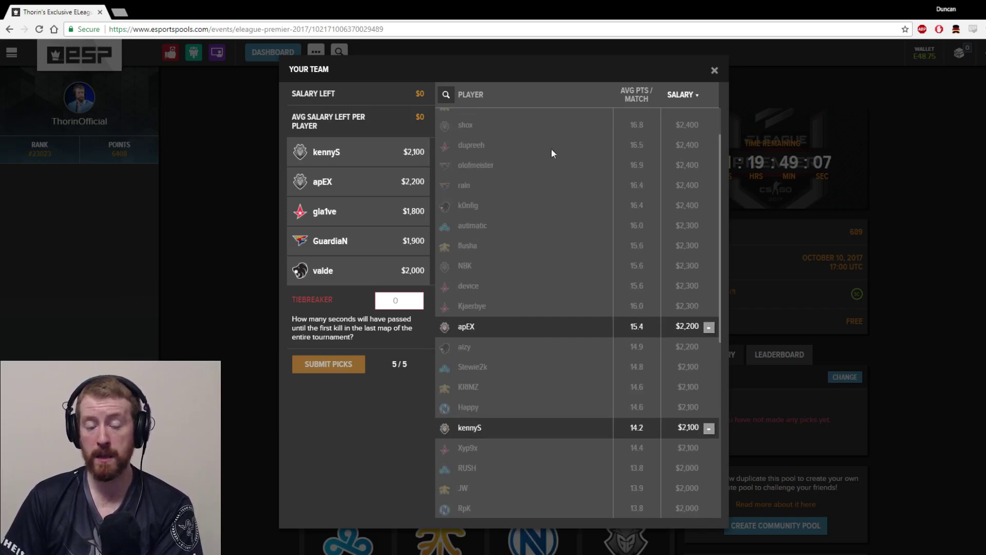
pyautogui.scroll(1, 513, 179)
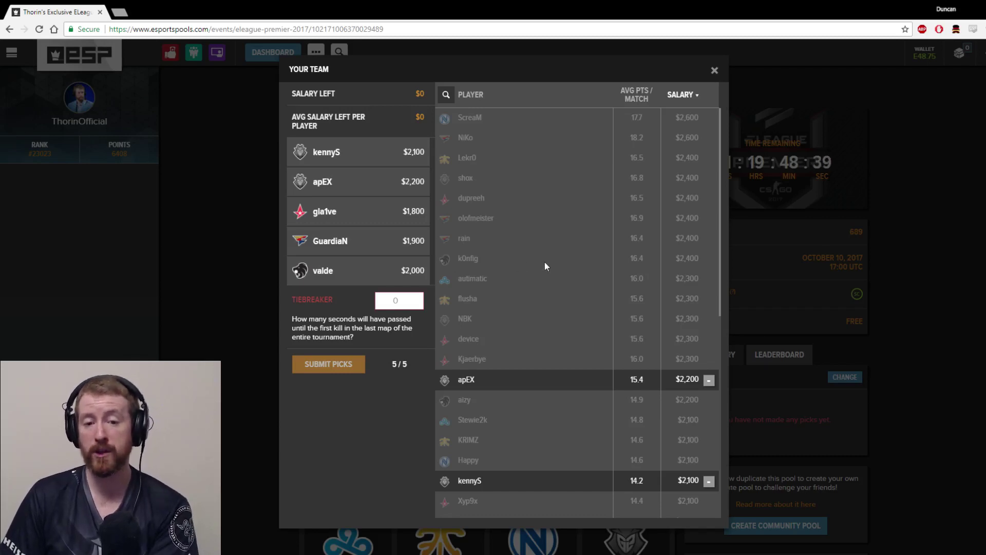
pyautogui.scroll(-1, 521, 263)
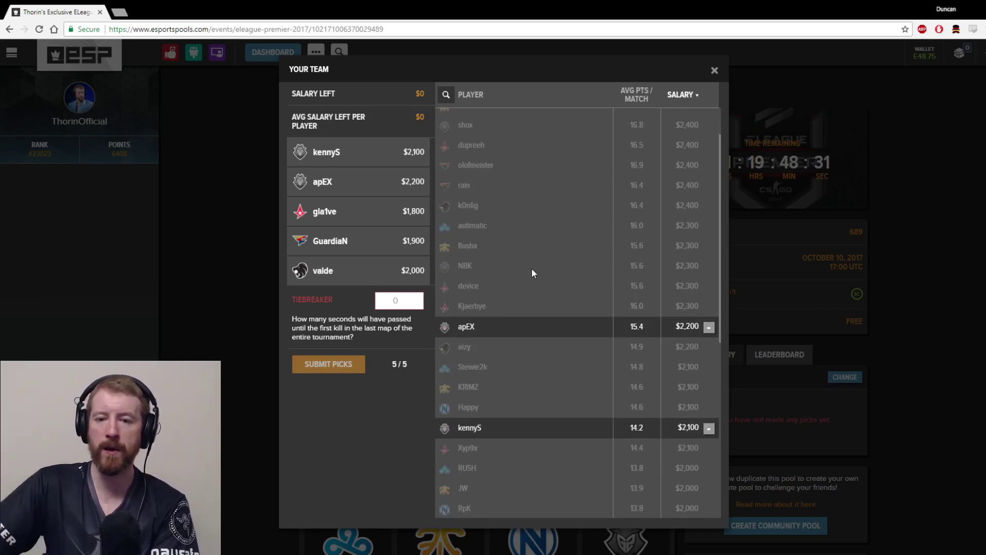
pyautogui.scroll(-1, 529, 259)
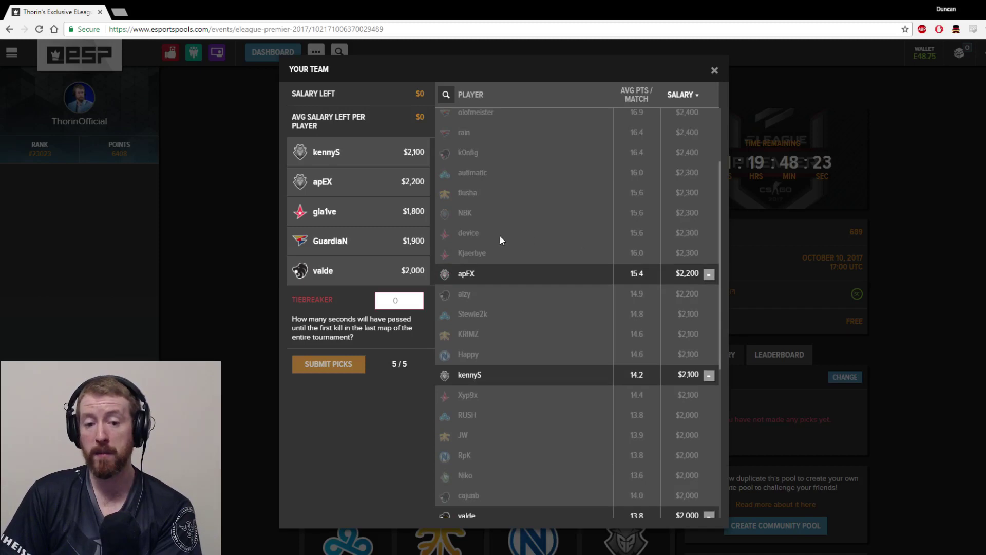
pyautogui.scroll(-1, 534, 239)
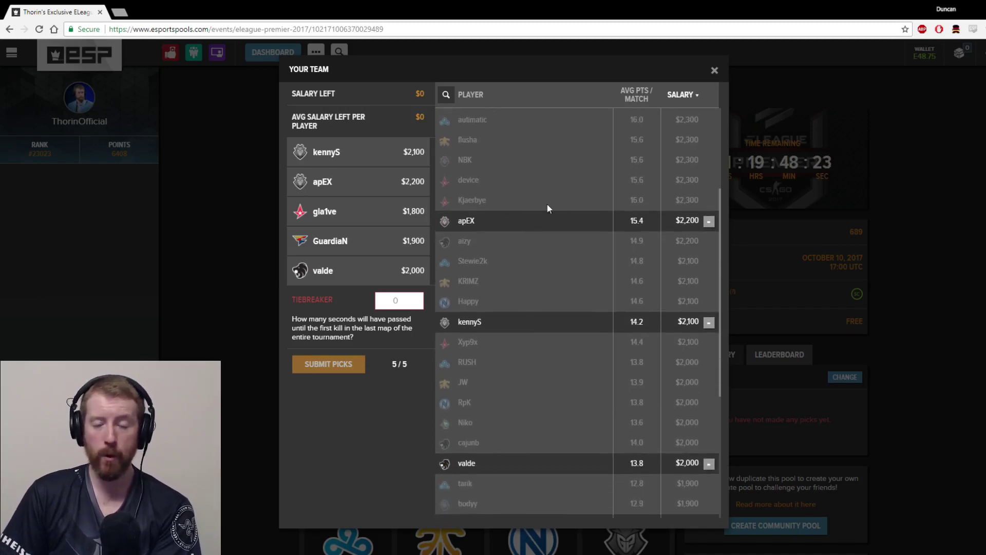
pyautogui.scroll(-1, 529, 226)
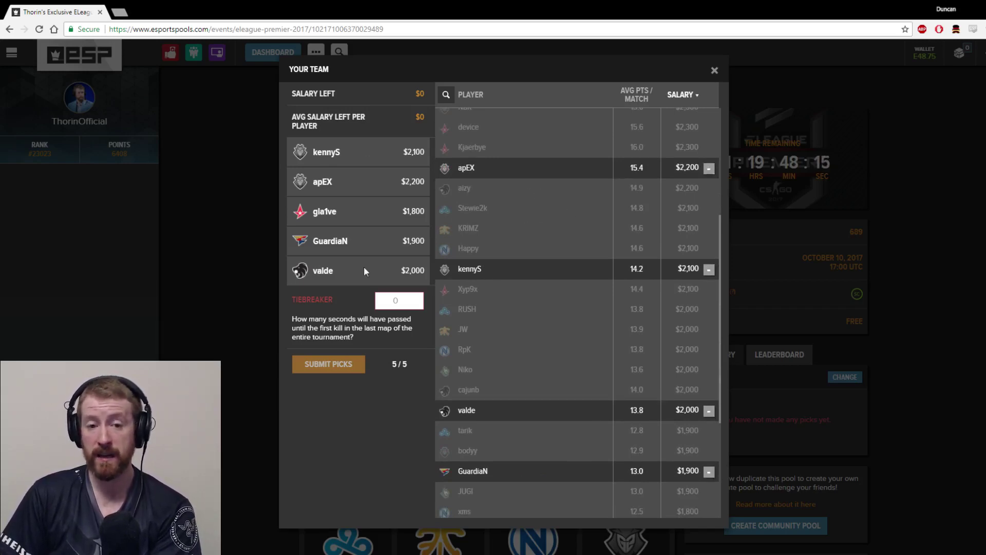
# Set the tiebreaker for the first kill time to 15 seconds and submit the picks.
pyautogui.click(410, 301)
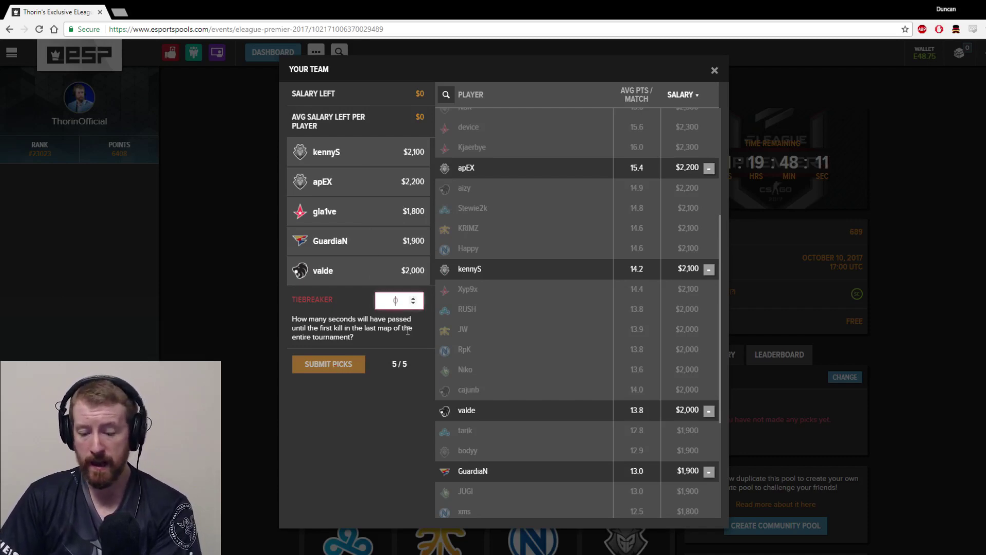
pyautogui.write('15')
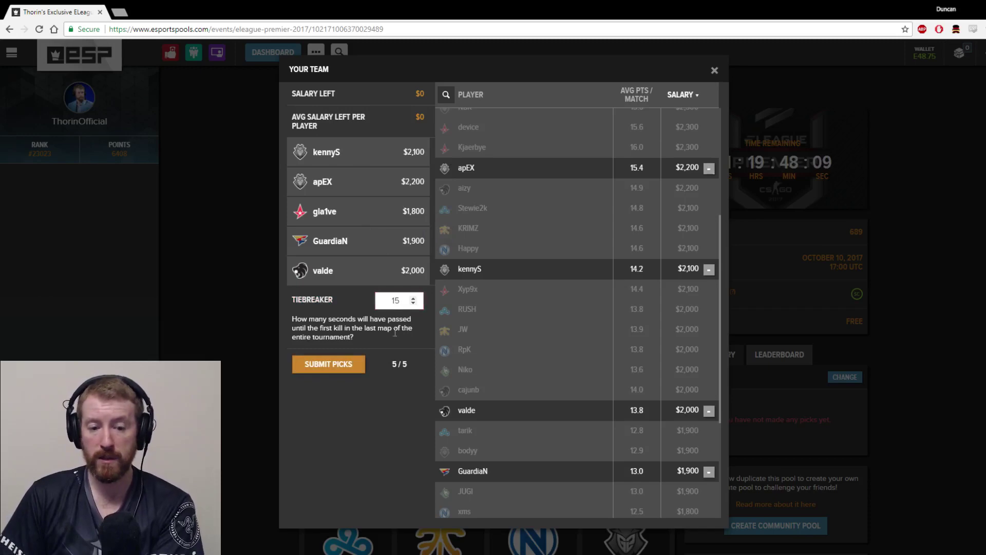
pyautogui.click(333, 366)
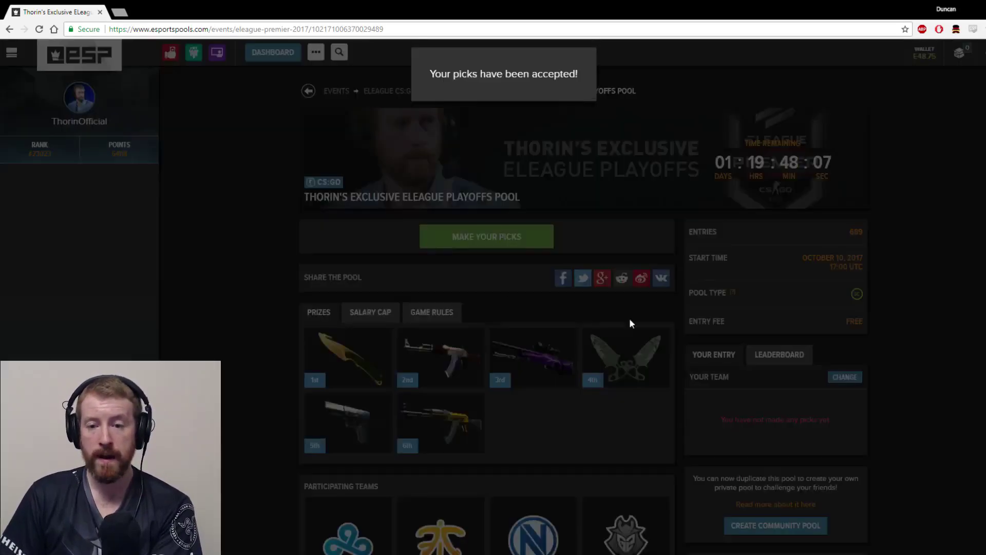